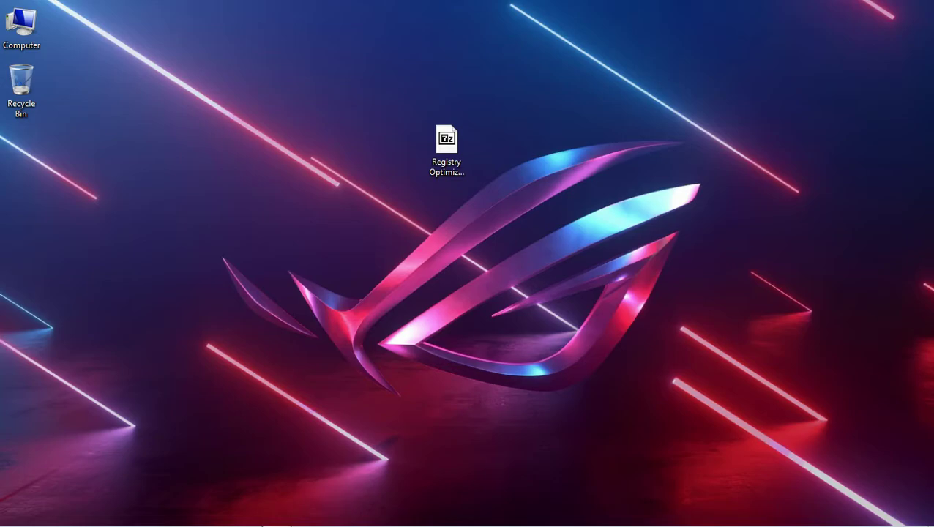
Step: Extract the Registry Optimizer.zip archive directly onto the desktop with 7-Zip
{"action": "left_click", "coordinate": [446, 150]}
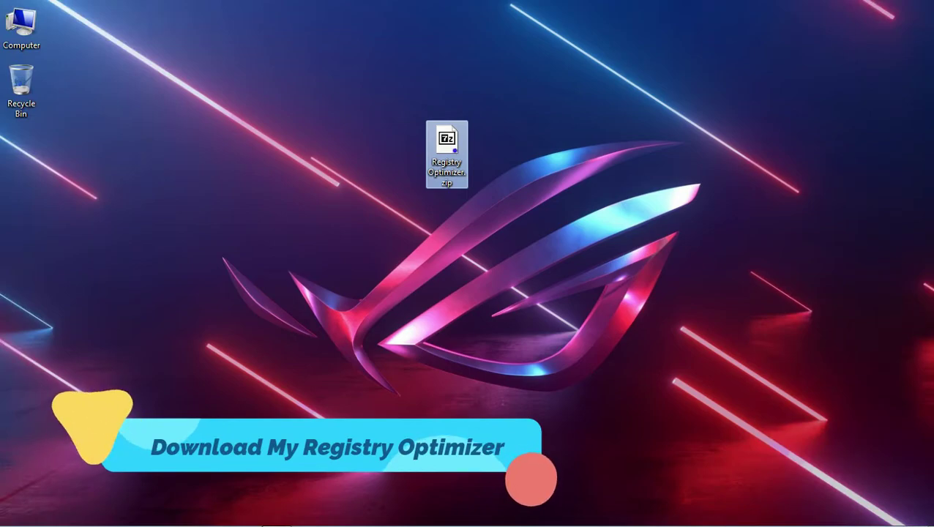
{"action": "right_click", "coordinate": [455, 151]}
{"action": "mouse_move", "coordinate": [512, 216]}
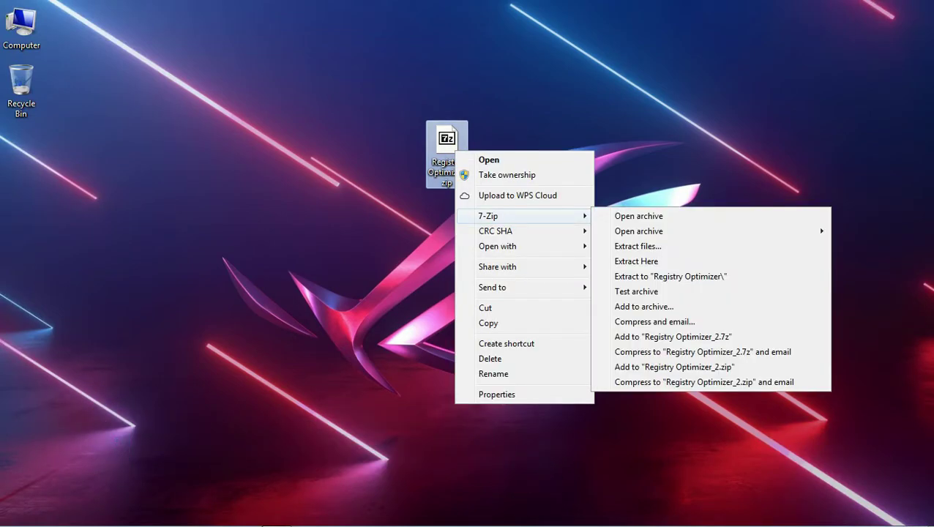
{"action": "left_click", "coordinate": [636, 261]}
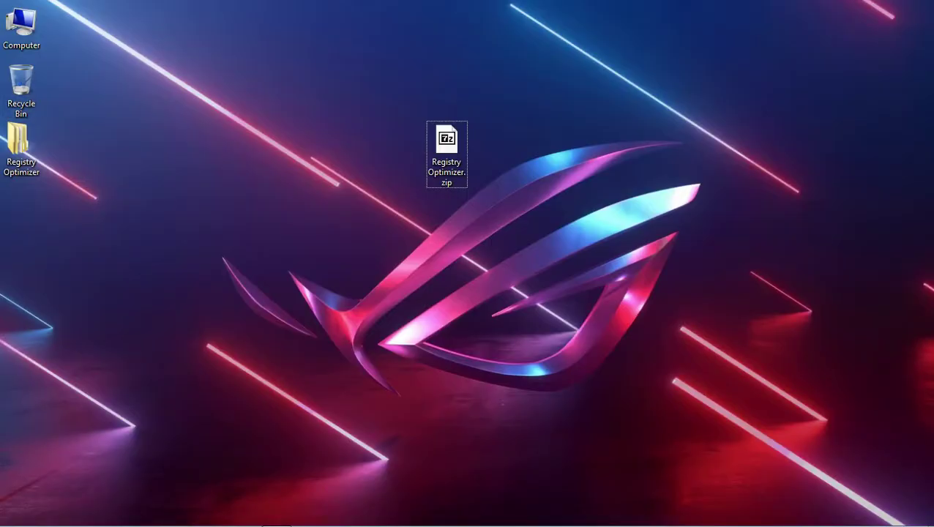
Step: Copy all seven registry files from the Game Optimizations folder in Registry Optimizer > Registry Scripts
{"action": "double_click", "coordinate": [17, 143]}
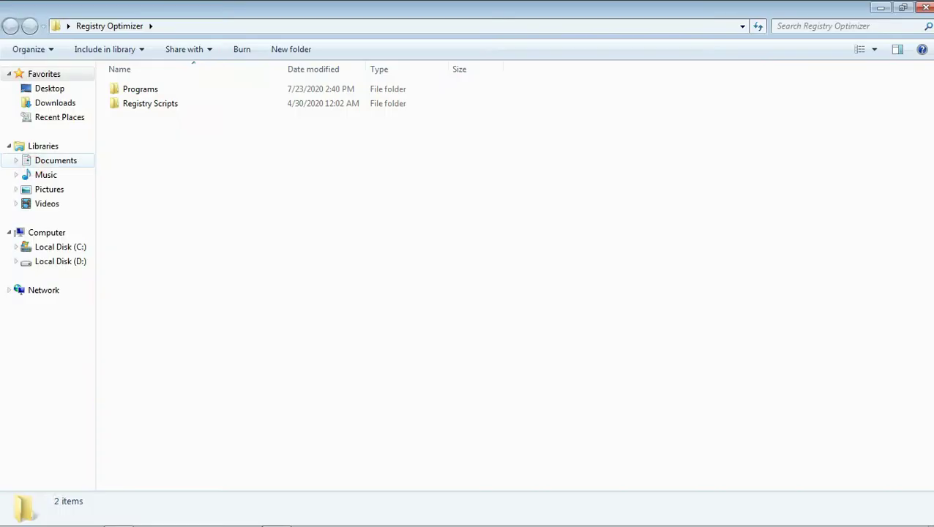
{"action": "double_click", "coordinate": [152, 104]}
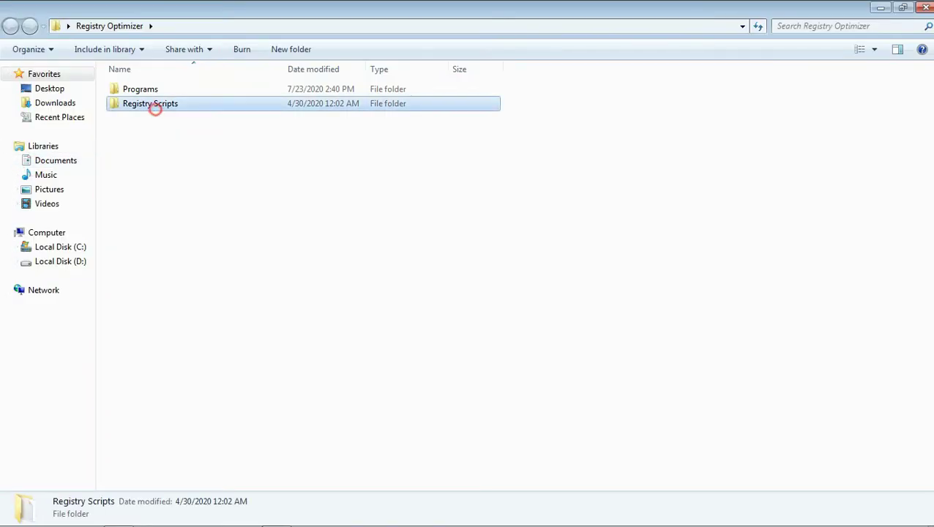
{"action": "double_click", "coordinate": [156, 90]}
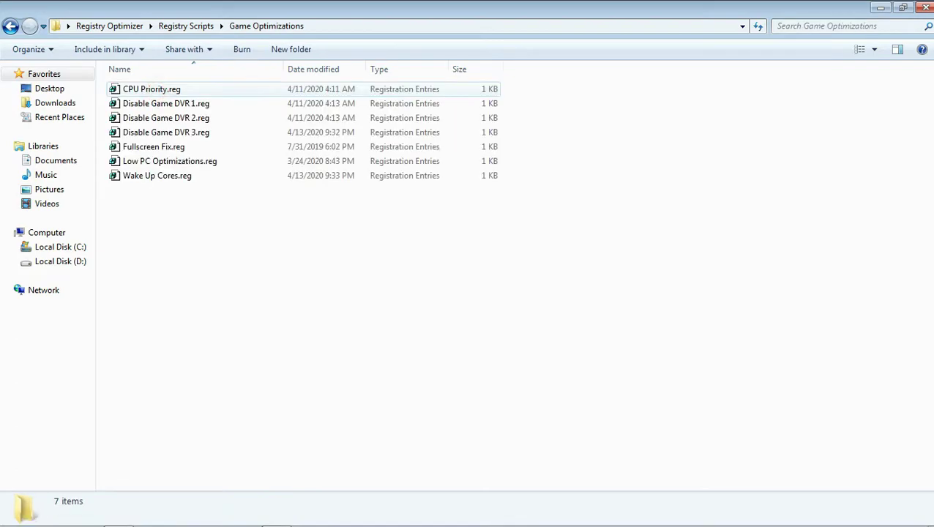
{"action": "left_click_drag", "start_coordinate": [162, 318], "coordinate": [180, 80]}
{"action": "right_click", "coordinate": [186, 97]}
{"action": "left_click", "coordinate": [246, 288]}
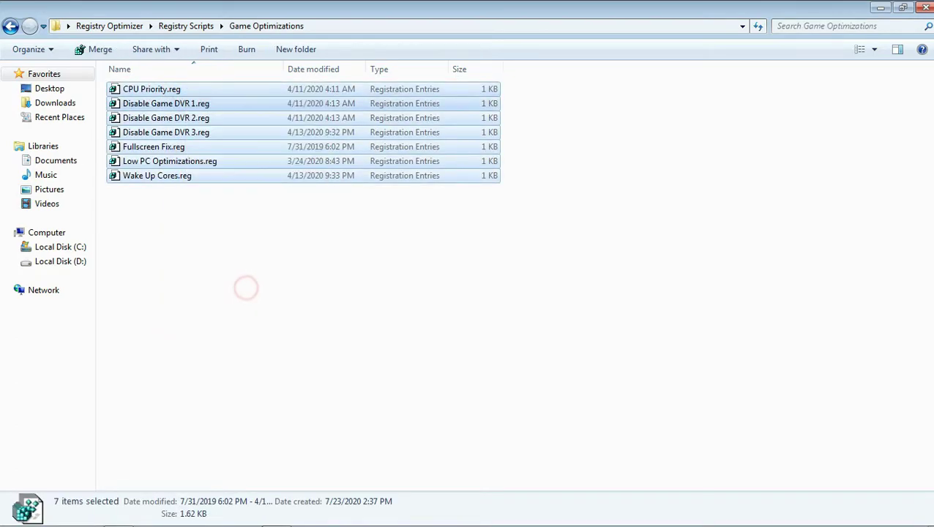
Step: Paste the copied game optimization files into Local Disk (C:), granting administrator permission
{"action": "left_click", "coordinate": [80, 247]}
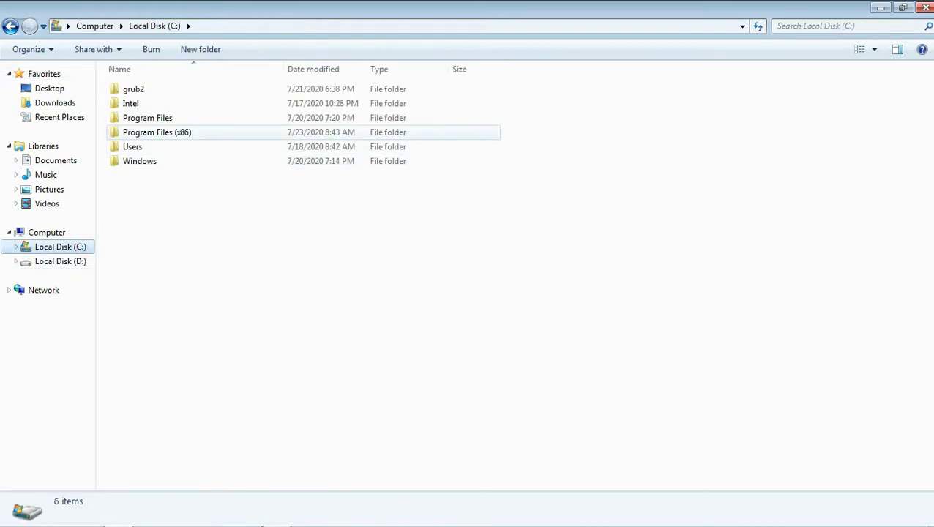
{"action": "right_click", "coordinate": [209, 216]}
{"action": "left_click", "coordinate": [248, 293]}
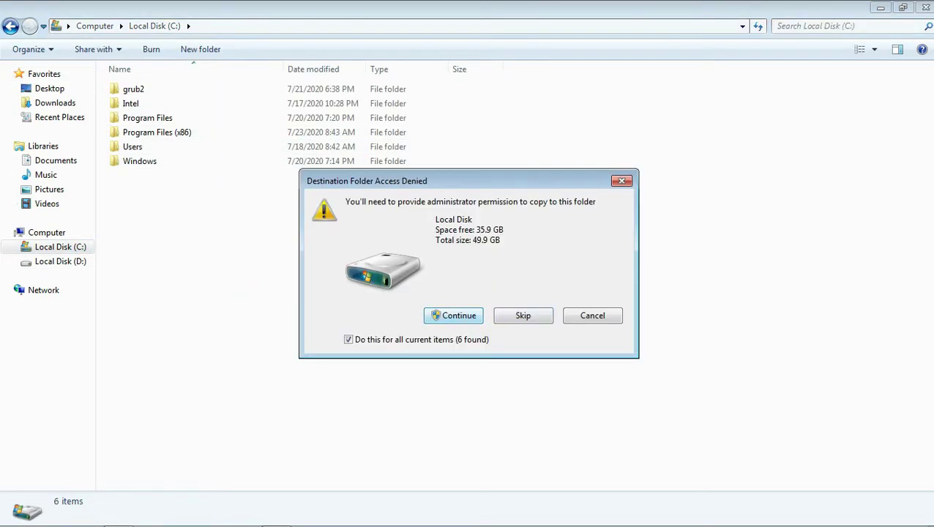
{"action": "left_click", "coordinate": [454, 315]}
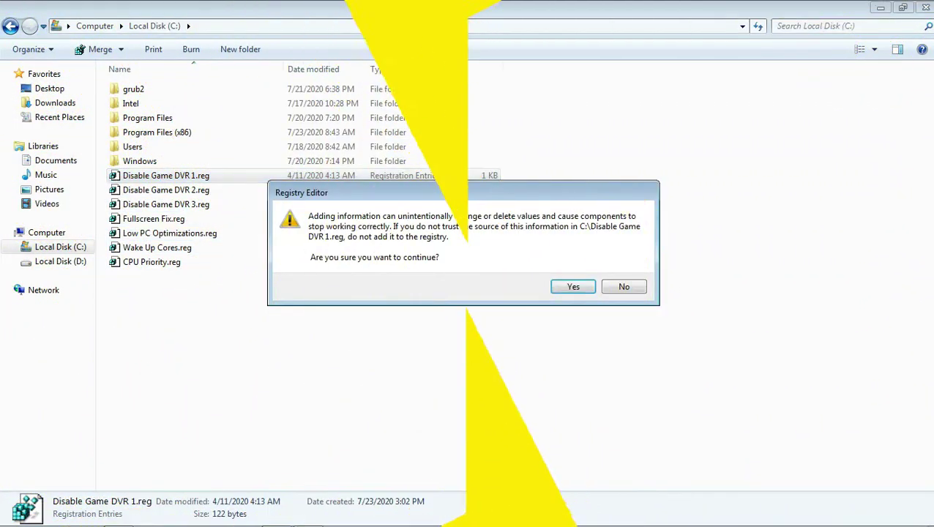
Step: Merge Disable Game DVR 1.reg, Disable Game DVR 2.reg and Disable Game DVR 3.reg into the registry
{"action": "left_click", "coordinate": [573, 286]}
{"action": "left_click", "coordinate": [622, 267]}
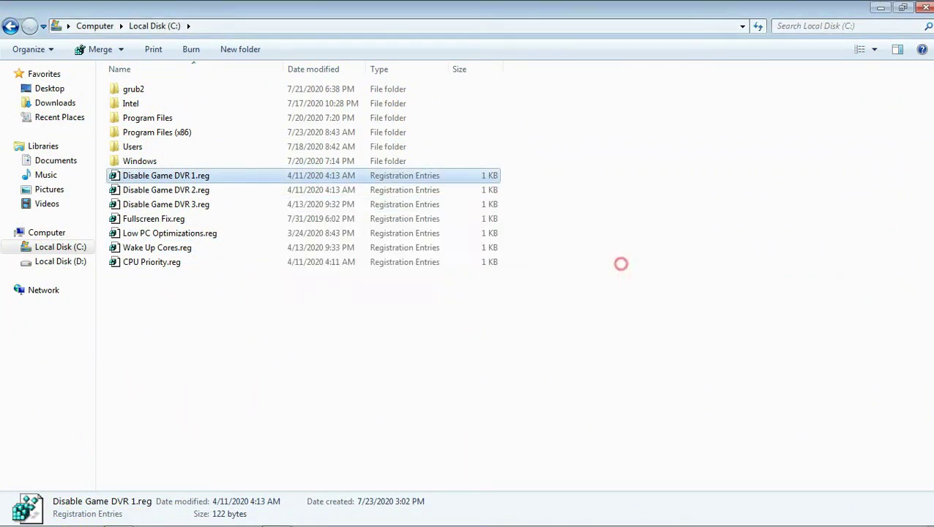
{"action": "double_click", "coordinate": [442, 192]}
{"action": "left_click", "coordinate": [568, 286]}
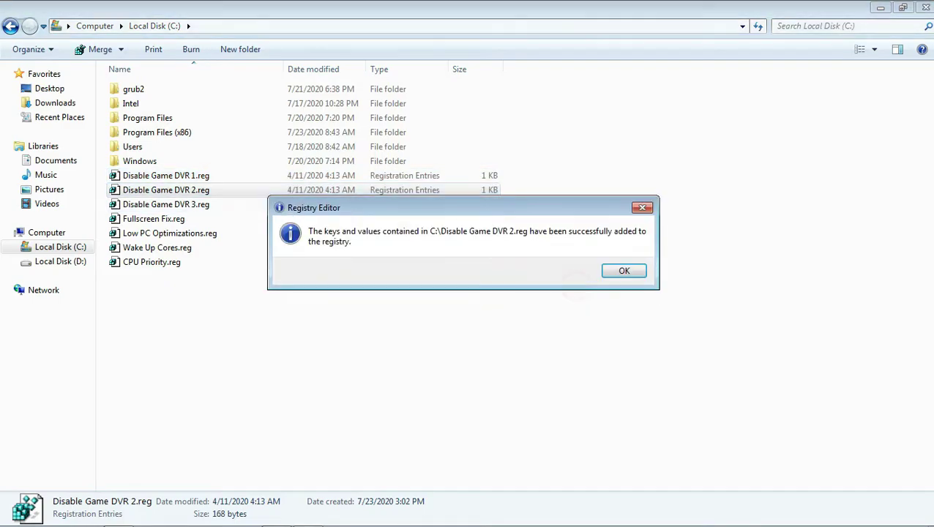
{"action": "left_click", "coordinate": [622, 270]}
{"action": "double_click", "coordinate": [462, 205]}
{"action": "left_click", "coordinate": [569, 285]}
{"action": "left_click", "coordinate": [622, 271]}
Step: Merge Fullscreen Fix.reg and Low PC Optimizations.reg into the registry
{"action": "double_click", "coordinate": [494, 220]}
{"action": "left_click", "coordinate": [575, 286]}
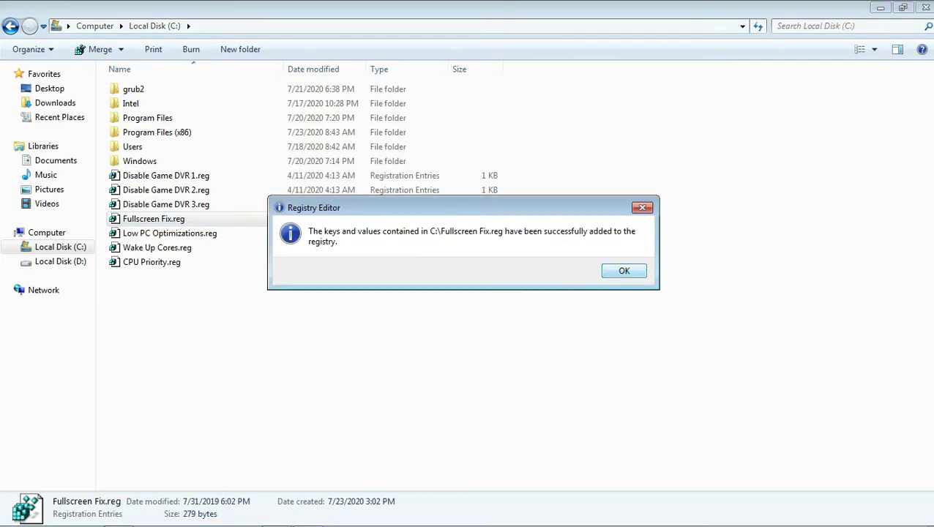
{"action": "left_click", "coordinate": [621, 268]}
{"action": "double_click", "coordinate": [459, 234]}
{"action": "left_click", "coordinate": [574, 286]}
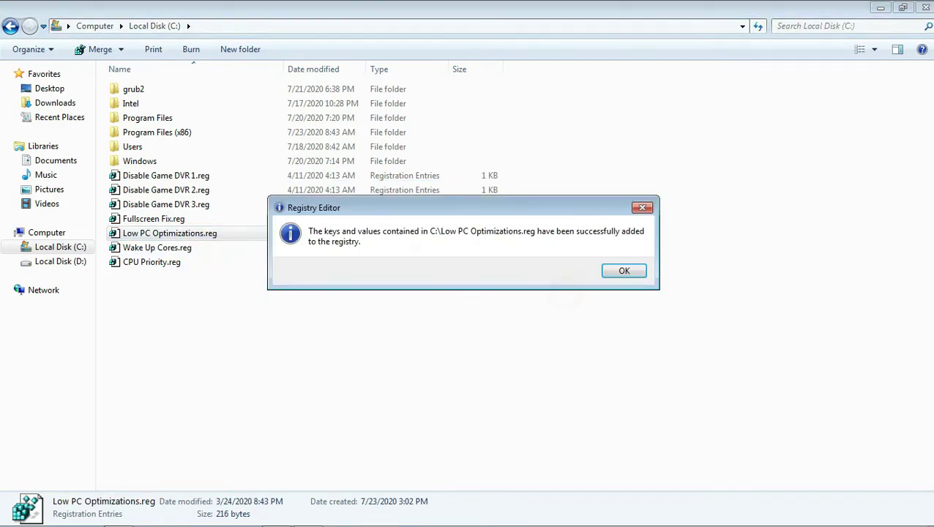
{"action": "left_click", "coordinate": [621, 269]}
Step: Merge Wake Up Cores.reg and CPU Priority.reg into the registry
{"action": "double_click", "coordinate": [452, 247]}
{"action": "left_click", "coordinate": [573, 286]}
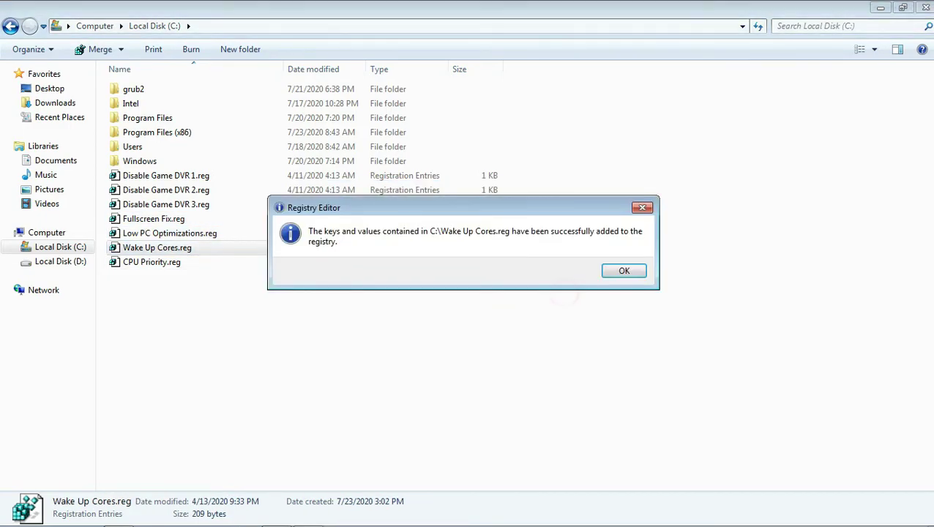
{"action": "left_click", "coordinate": [606, 272]}
{"action": "double_click", "coordinate": [430, 262]}
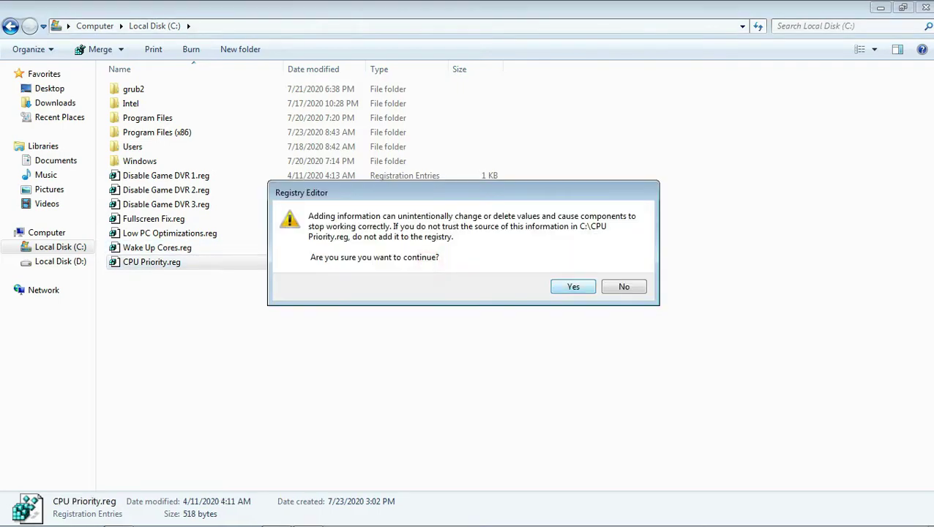
{"action": "left_click", "coordinate": [573, 287]}
{"action": "left_click", "coordinate": [609, 272]}
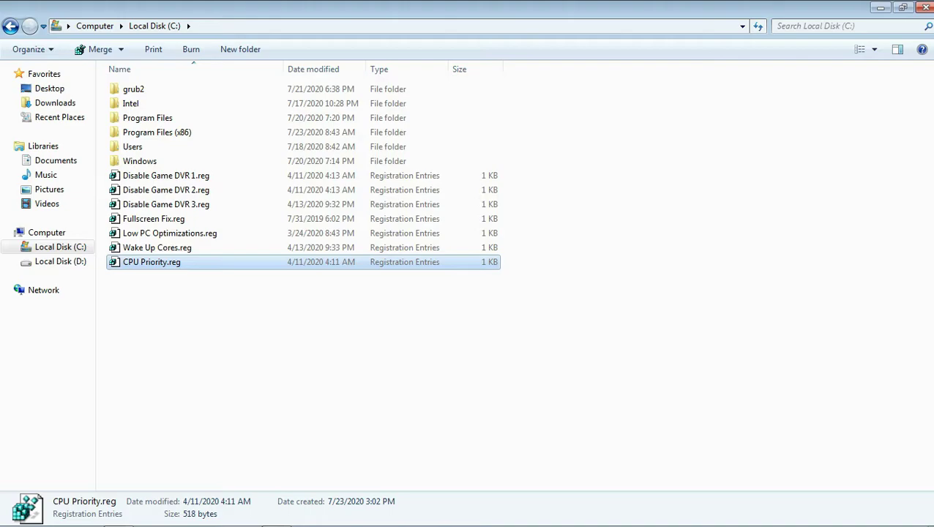
Step: Permanently delete the seven game optimization registry files from Local Disk (C:)
{"action": "left_click_drag", "start_coordinate": [348, 390], "coordinate": [364, 173]}
{"action": "key", "text": "shift+Delete"}
{"action": "key", "text": "Return"}
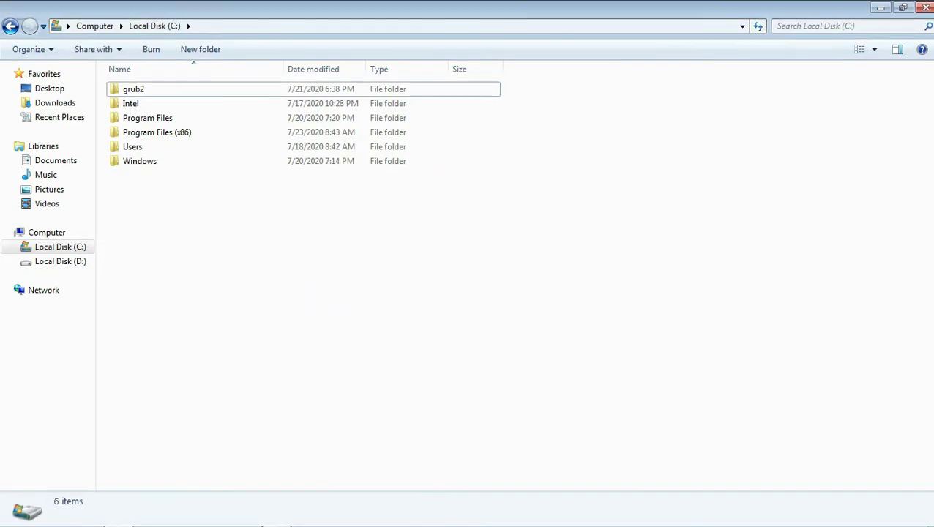
Step: Copy all three registry files from the Mouse Registry Files folder in Registry Optimizer > Registry Scripts
{"action": "left_click", "coordinate": [57, 264]}
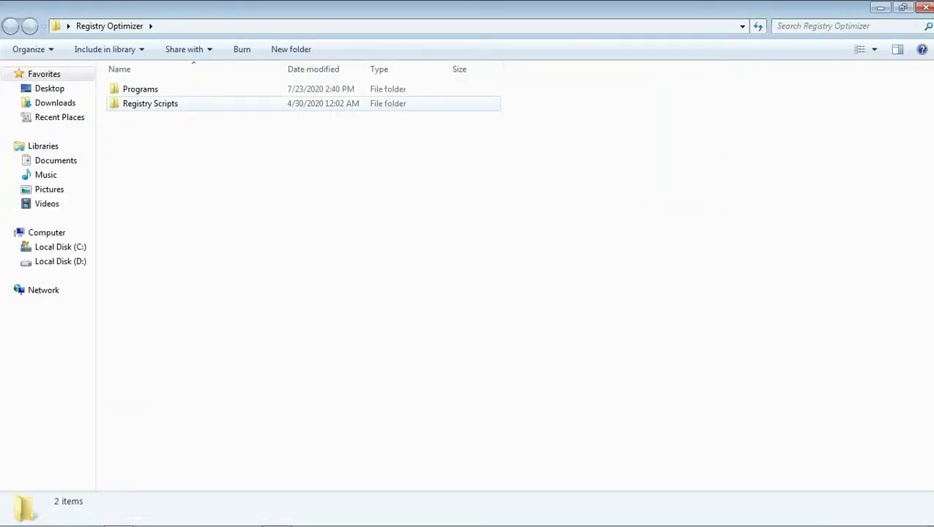
{"action": "double_click", "coordinate": [202, 101]}
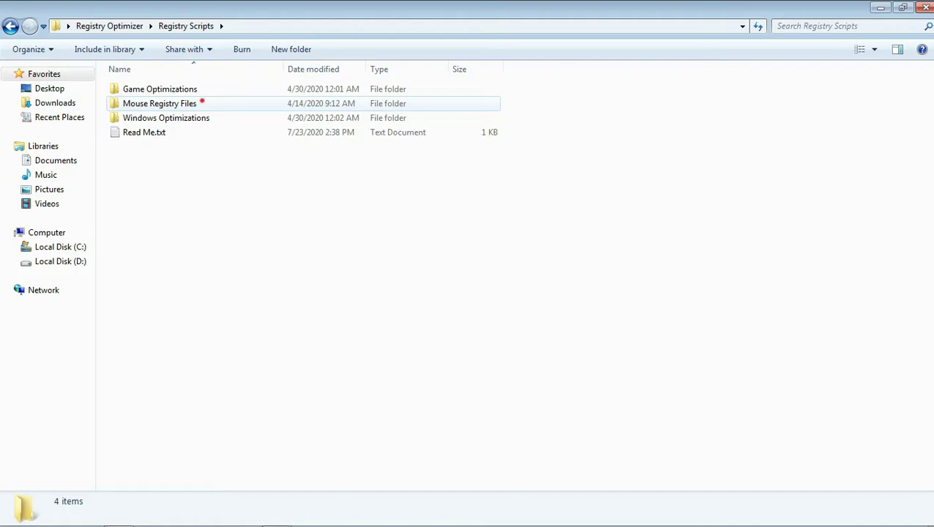
{"action": "double_click", "coordinate": [202, 103]}
{"action": "left_click_drag", "start_coordinate": [223, 281], "coordinate": [224, 86]}
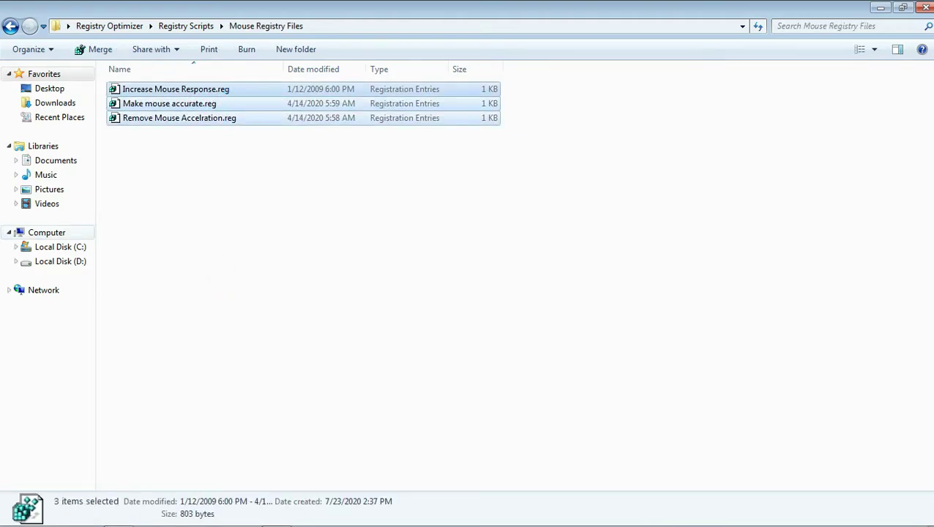
Step: Paste the copied mouse registry files into Local Disk (C:), granting administrator permission
{"action": "left_click", "coordinate": [81, 247]}
{"action": "key", "text": "ctrl+v"}
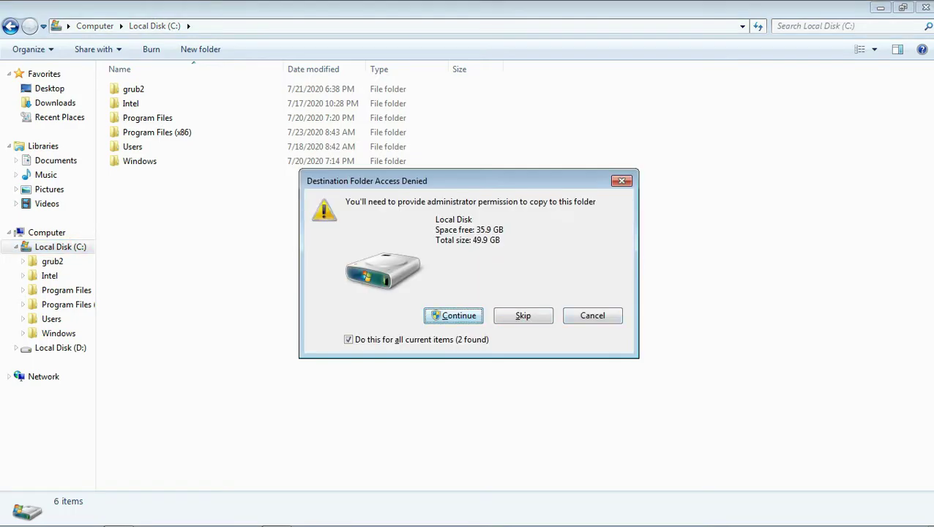
{"action": "left_click", "coordinate": [451, 316]}
{"action": "left_click", "coordinate": [409, 307]}
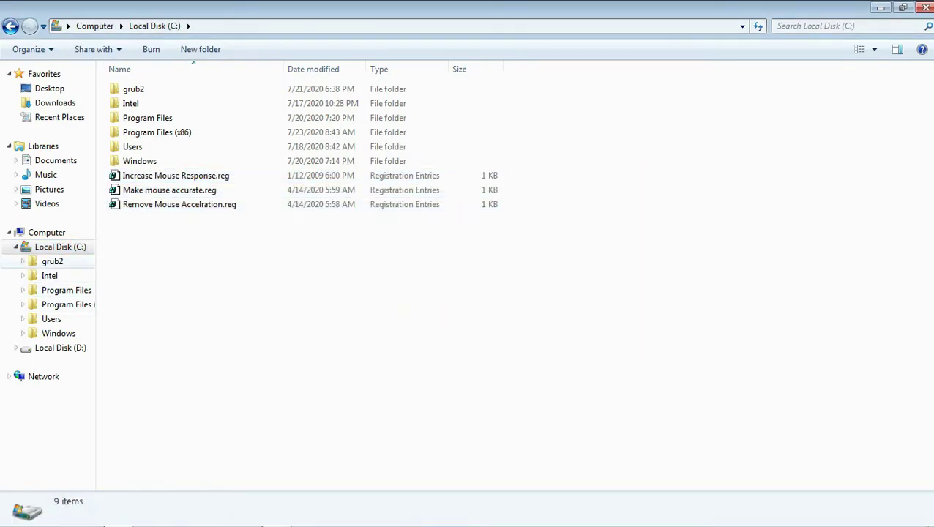
{"action": "left_click", "coordinate": [17, 246]}
Step: Merge Increase Mouse Response.reg, Make mouse accurate.reg and Remove Mouse Accelration.reg into the registry
{"action": "double_click", "coordinate": [209, 175]}
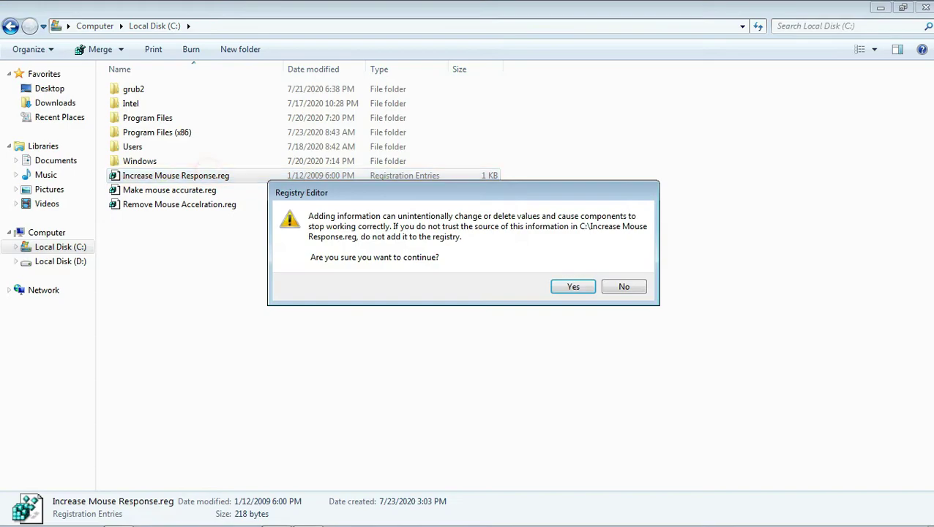
{"action": "left_click", "coordinate": [573, 286]}
{"action": "left_click", "coordinate": [631, 272]}
{"action": "double_click", "coordinate": [402, 191]}
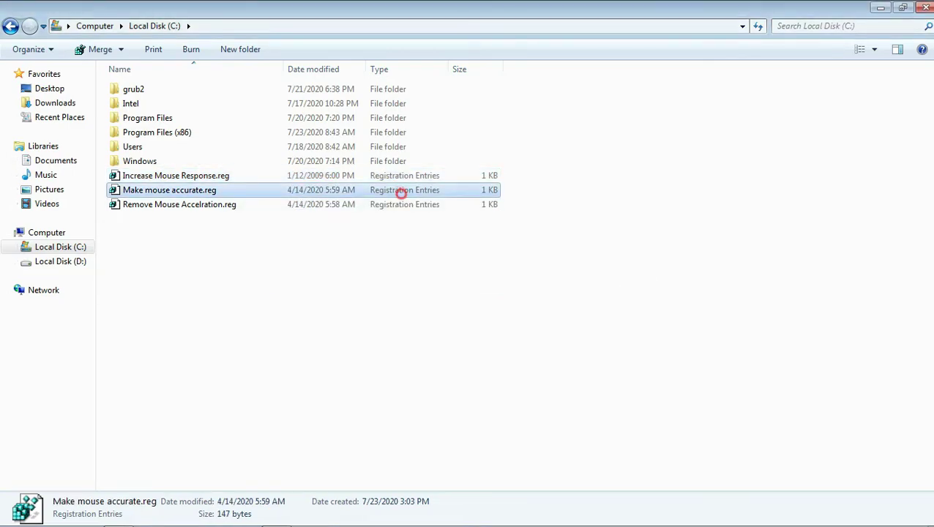
{"action": "left_click", "coordinate": [574, 286]}
{"action": "left_click", "coordinate": [624, 274]}
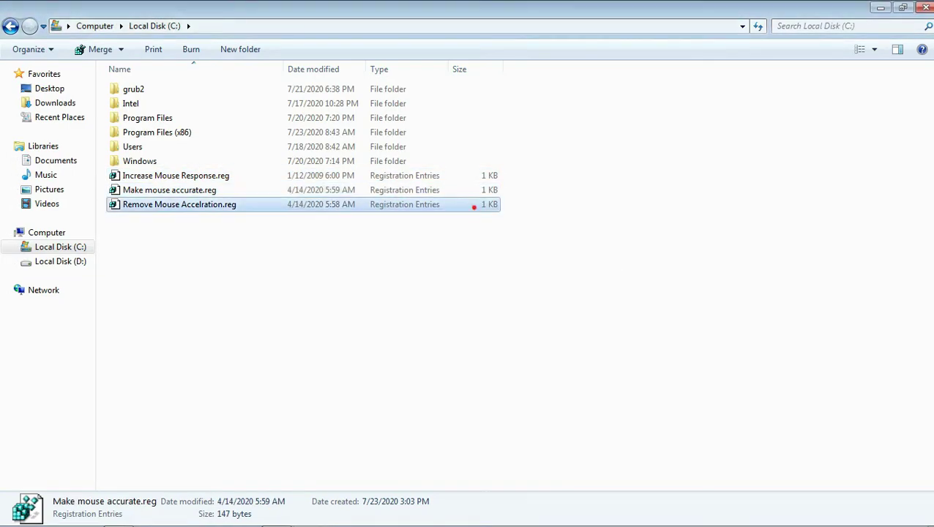
{"action": "double_click", "coordinate": [473, 204]}
{"action": "left_click", "coordinate": [573, 286]}
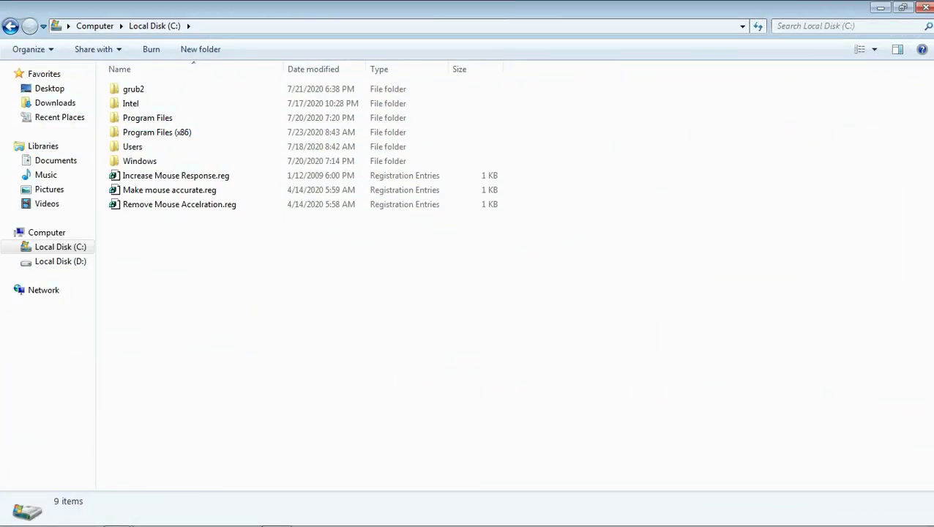
Step: Permanently delete the three mouse registry files from Local Disk (C:) and close the folder window
{"action": "left_click_drag", "start_coordinate": [466, 323], "coordinate": [371, 165]}
{"action": "key", "text": "shift+Delete"}
{"action": "key", "text": "Return"}
{"action": "left_click", "coordinate": [925, 7]}
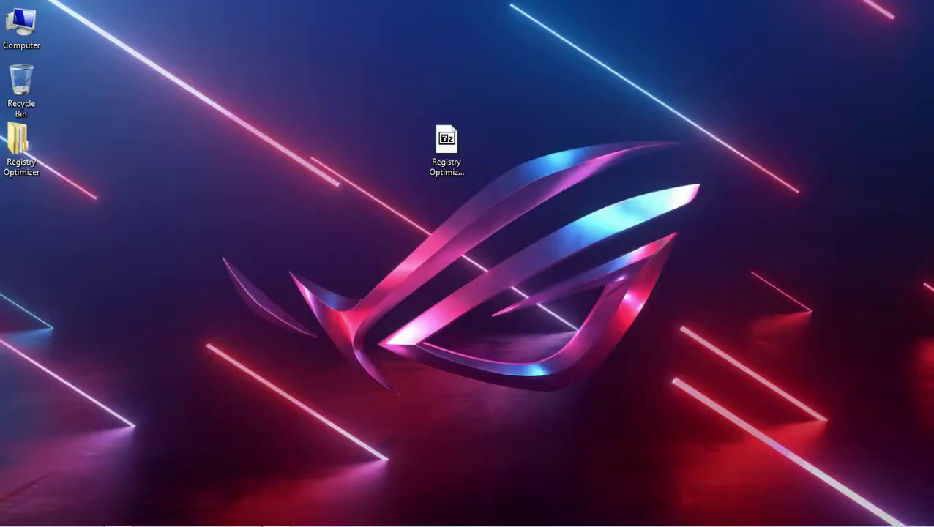
Step: Copy all files from the Windows Optimizations folder in Registry Optimizer > Registry Scripts and close the folder window
{"action": "double_click", "coordinate": [18, 144]}
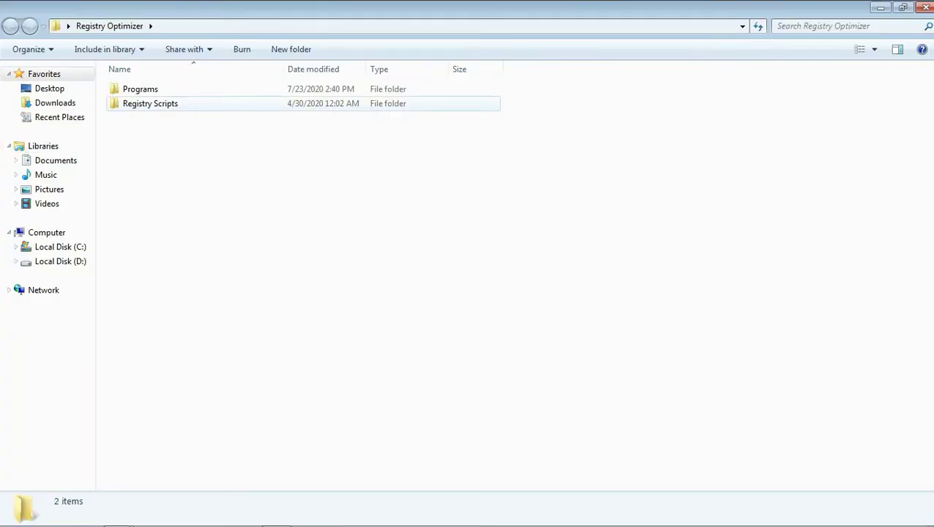
{"action": "double_click", "coordinate": [133, 104]}
{"action": "double_click", "coordinate": [142, 119]}
{"action": "left_click_drag", "start_coordinate": [164, 241], "coordinate": [162, 84]}
{"action": "right_click", "coordinate": [162, 87]}
{"action": "left_click", "coordinate": [220, 275]}
{"action": "left_click", "coordinate": [926, 7]}
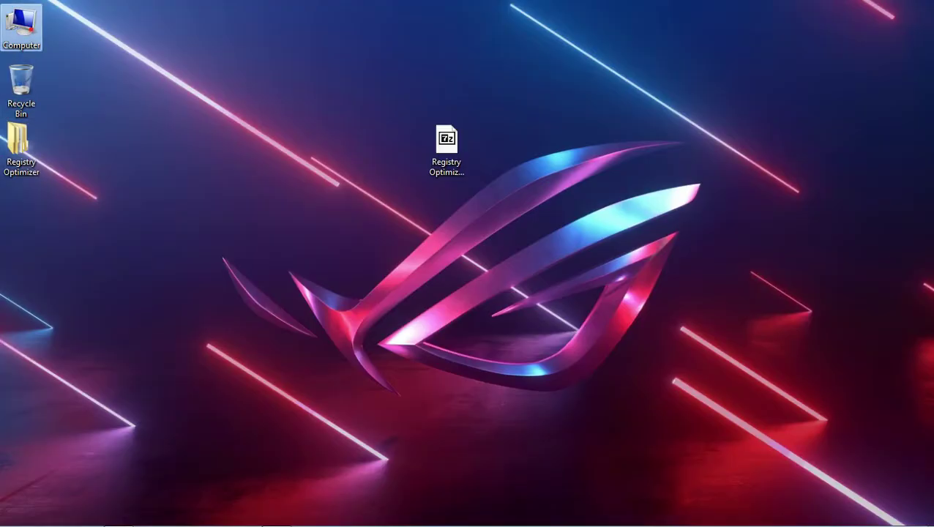
Step: Open Local Disk (C:) and paste the copied Windows optimization files there, granting administrator permission
{"action": "double_click", "coordinate": [21, 28]}
{"action": "double_click", "coordinate": [194, 170]}
{"action": "right_click", "coordinate": [178, 209]}
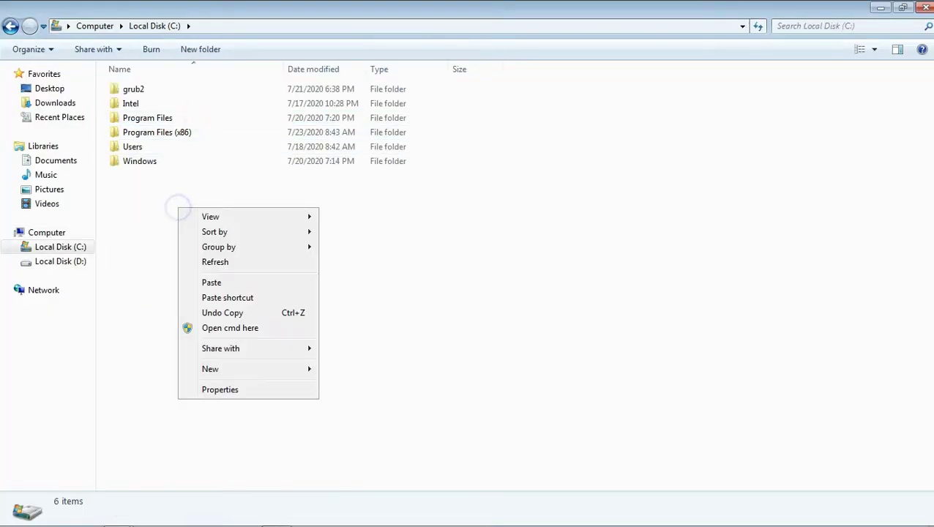
{"action": "left_click", "coordinate": [241, 282]}
{"action": "left_click", "coordinate": [474, 317]}
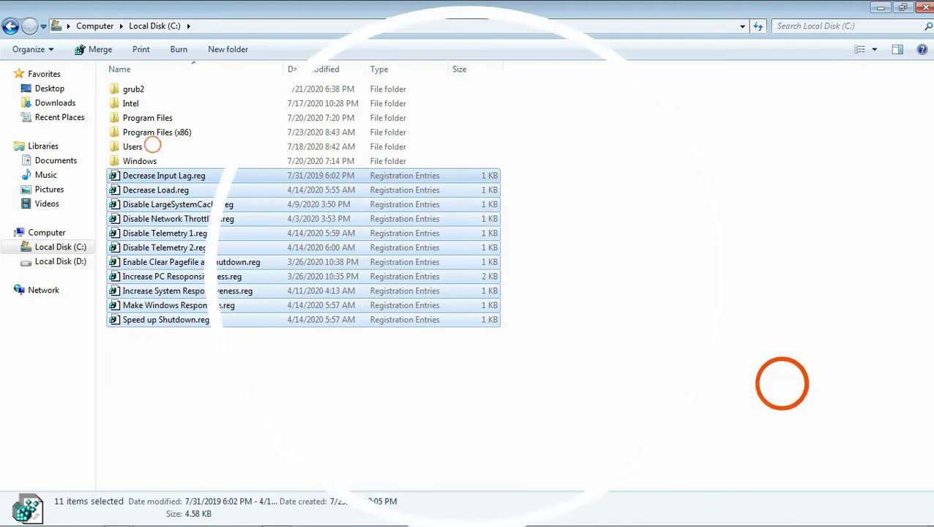
Step: Merge Decrease Input Lag.reg and Decrease Load.reg into the registry
{"action": "double_click", "coordinate": [164, 175]}
{"action": "key", "text": "Return"}
{"action": "key", "text": "Return"}
{"action": "double_click", "coordinate": [451, 191]}
{"action": "key", "text": "Return"}
{"action": "key", "text": "Return"}
Step: Merge Disable LargeSystemCache.reg and Disable Network Throttling.reg into the registry
{"action": "key", "text": "Down"}
{"action": "key", "text": "Return"}
{"action": "key", "text": "Return"}
{"action": "key", "text": "Return"}
{"action": "key", "text": "Down"}
{"action": "key", "text": "Return"}
{"action": "key", "text": "Return"}
{"action": "key", "text": "Return"}
Step: Merge Disable Telemetry 1.reg and Disable Telemetry 2.reg into the registry
{"action": "key", "text": "Down"}
{"action": "key", "text": "Return"}
{"action": "key", "text": "Return"}
{"action": "key", "text": "Return"}
{"action": "key", "text": "Down"}
{"action": "key", "text": "Return"}
{"action": "key", "text": "Return"}
{"action": "key", "text": "Return"}
Step: Merge Increase PC Resoponsiveness.reg and Enable Clear Pagefile at Shutdown.reg into the registry
{"action": "key", "text": "Down"}
{"action": "key", "text": "Down"}
{"action": "key", "text": "Return"}
{"action": "key", "text": "Return"}
{"action": "left_click", "coordinate": [624, 271]}
{"action": "double_click", "coordinate": [484, 262]}
{"action": "left_click", "coordinate": [573, 287]}
{"action": "left_click", "coordinate": [615, 272]}
Step: Merge Increase System Responsiveness.reg, Make Windows Responsive.reg and Speed up Shutdown.reg into the registry
{"action": "double_click", "coordinate": [476, 291]}
{"action": "left_click", "coordinate": [568, 286]}
{"action": "left_click", "coordinate": [619, 267]}
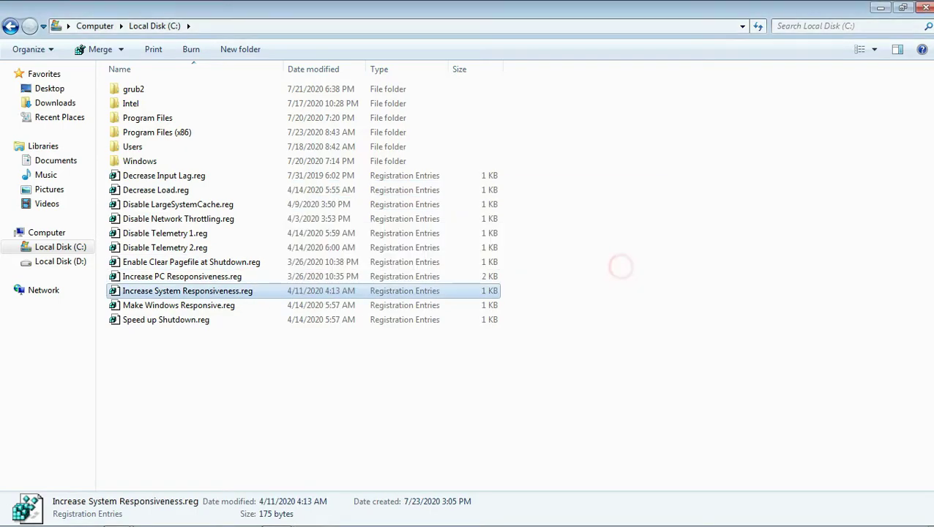
{"action": "key", "text": "Down"}
{"action": "key", "text": "Return"}
{"action": "key", "text": "Return"}
{"action": "left_click", "coordinate": [620, 270]}
{"action": "key", "text": "Down"}
{"action": "key", "text": "Return"}
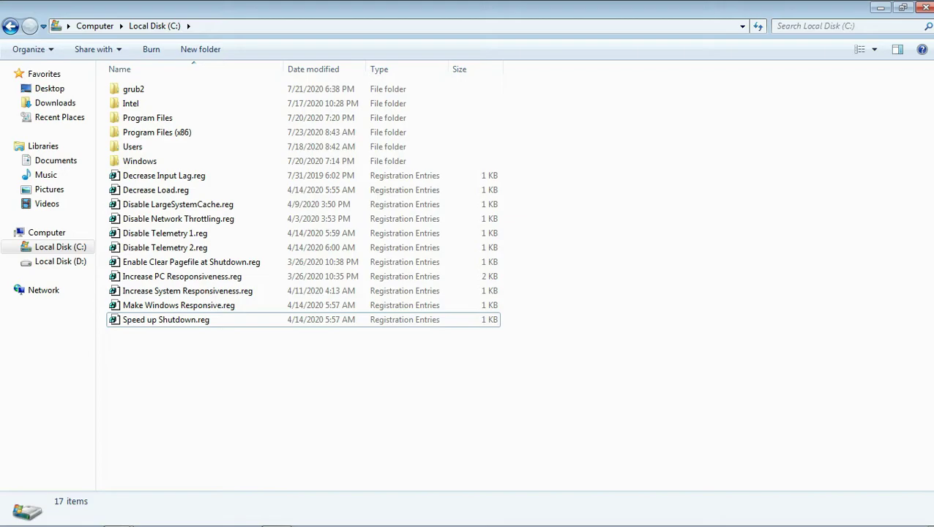
Step: Permanently delete the eleven Windows optimization registry files from Local Disk (C:)
{"action": "left_click_drag", "start_coordinate": [352, 427], "coordinate": [203, 170]}
{"action": "key", "text": "shift+Delete"}
{"action": "key", "text": "Return"}
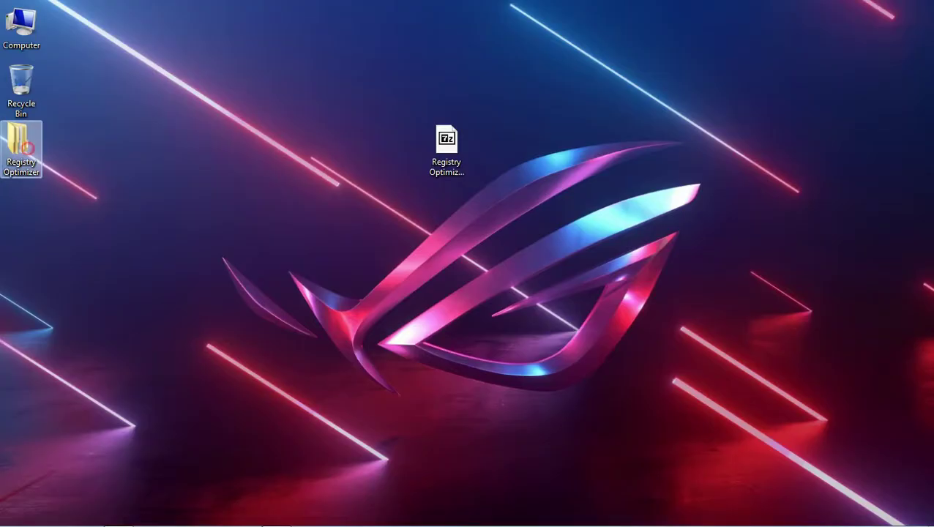
Step: Launch Little_Registry_Cleaner_07_07_2013.exe from the Little Registry Cleaner folder under Registry Optimizer's Programs and accept the freeware notice
{"action": "double_click", "coordinate": [27, 147]}
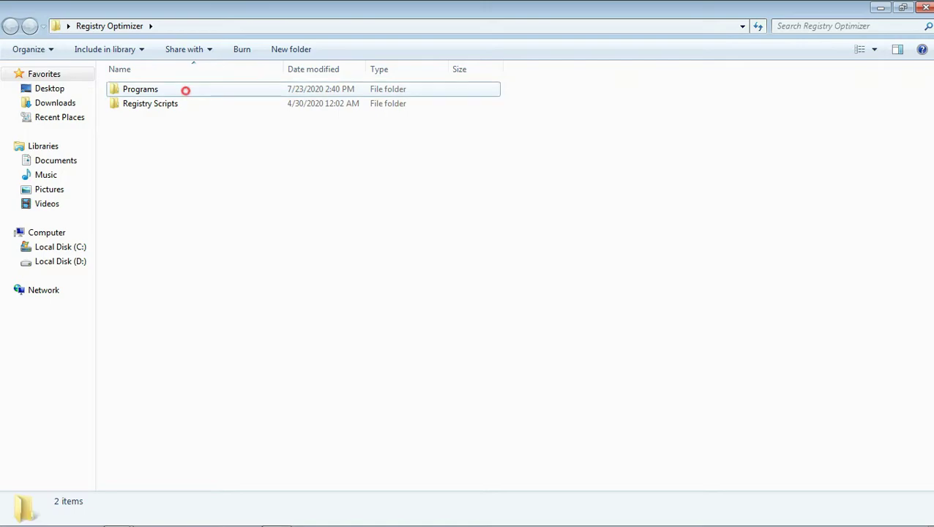
{"action": "double_click", "coordinate": [186, 91]}
{"action": "double_click", "coordinate": [184, 89]}
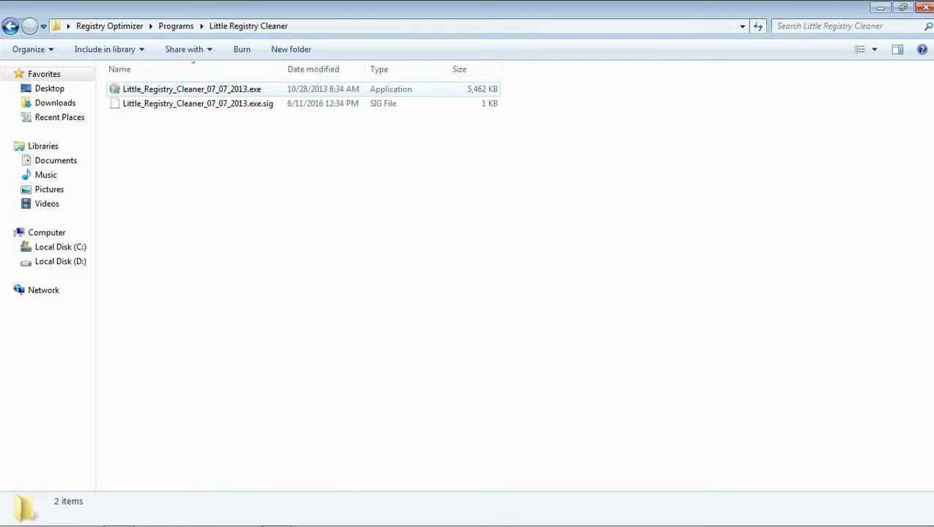
{"action": "left_click", "coordinate": [185, 88]}
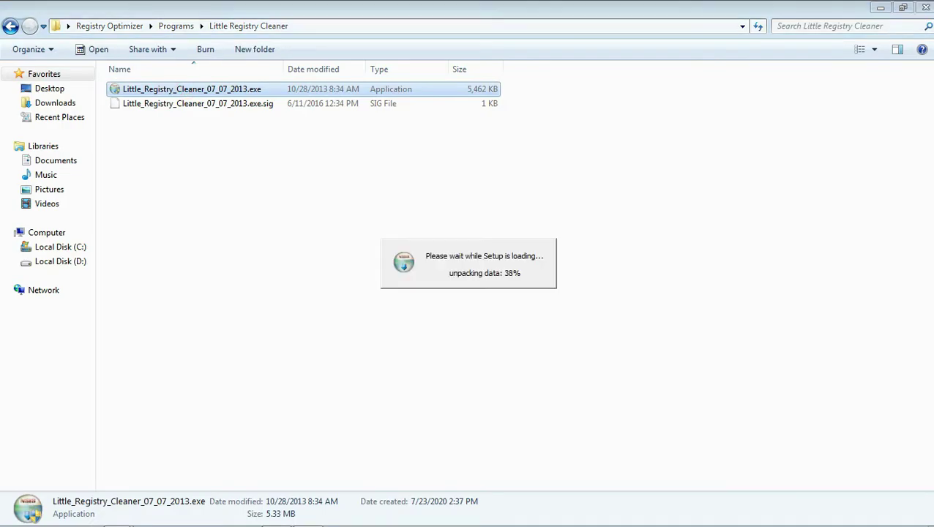
{"action": "left_click", "coordinate": [457, 297]}
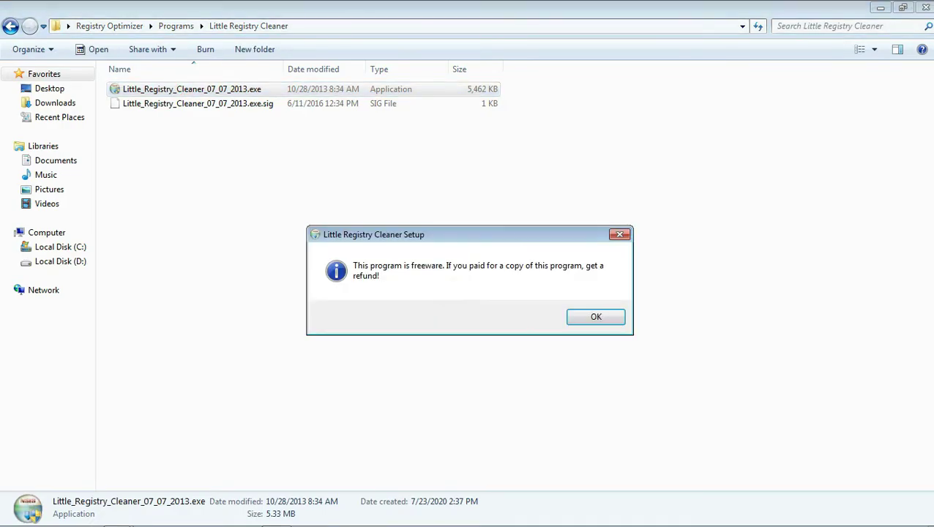
{"action": "left_click", "coordinate": [597, 317]}
Step: Install Little Registry Cleaner in C:\Program Files (x86)\Little Registry Cleaner with a desktop shortcut, and run it on finishing setup
{"action": "left_click", "coordinate": [545, 380]}
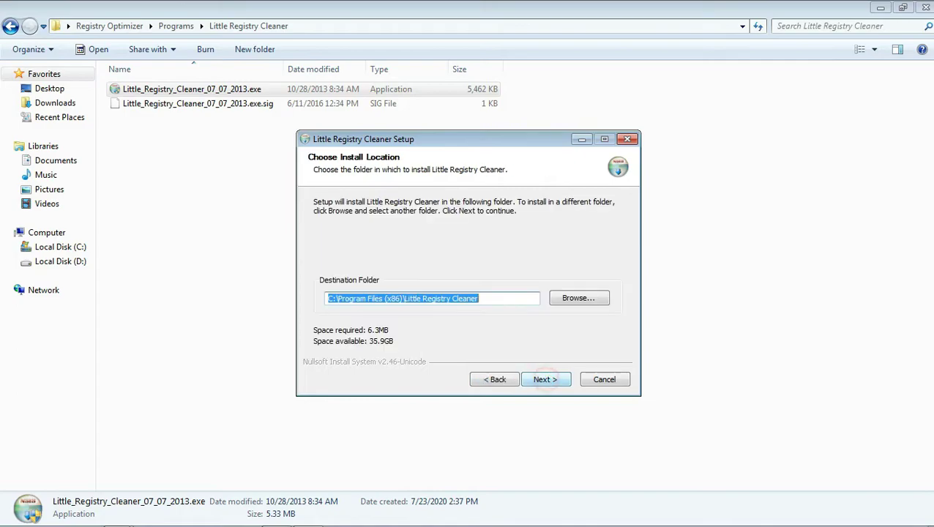
{"action": "left_click", "coordinate": [546, 379]}
{"action": "left_click", "coordinate": [545, 379]}
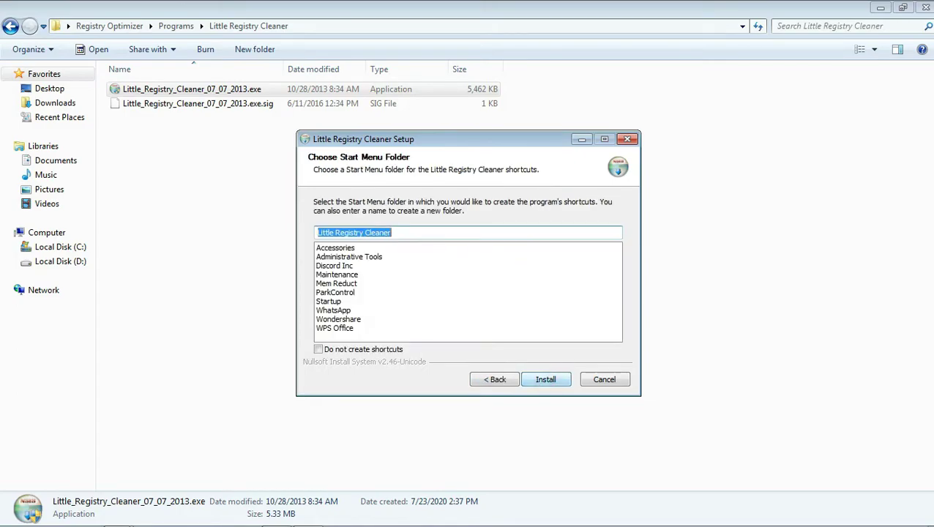
{"action": "left_click", "coordinate": [545, 380]}
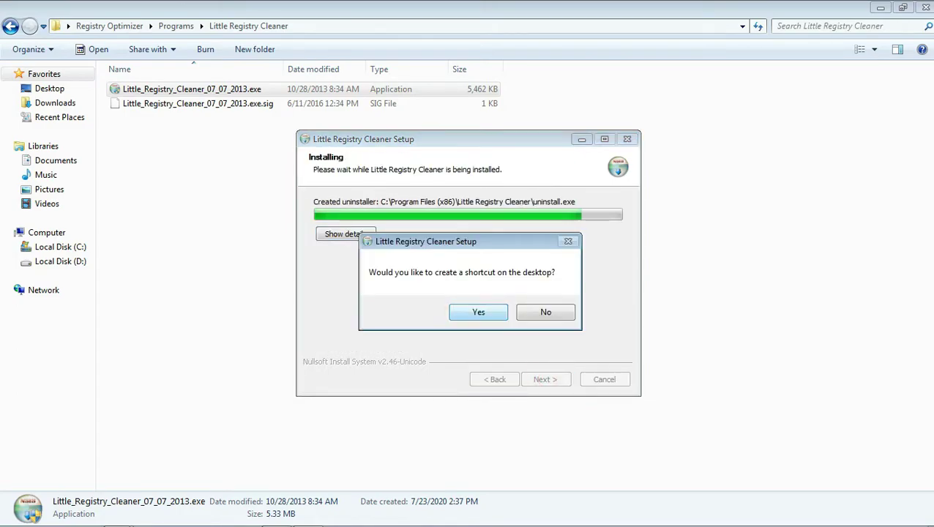
{"action": "key", "text": "Return"}
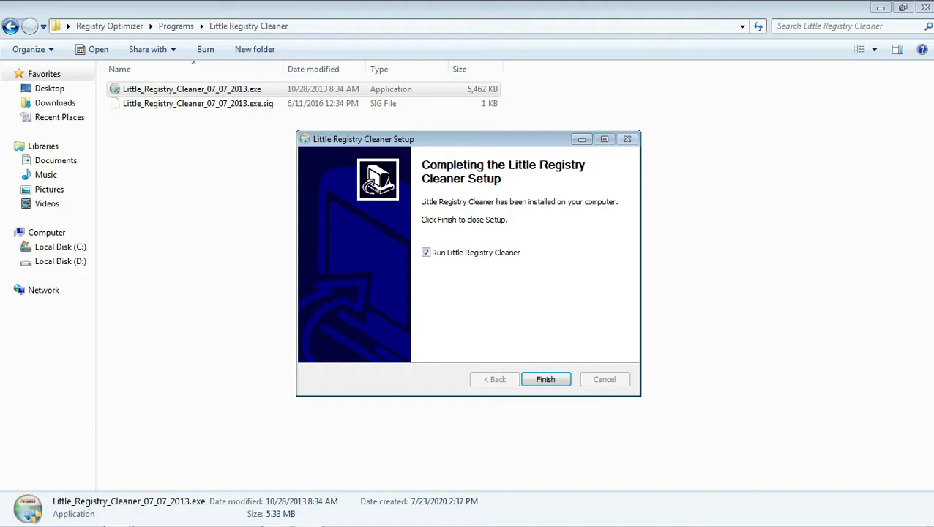
{"action": "left_click", "coordinate": [542, 378]}
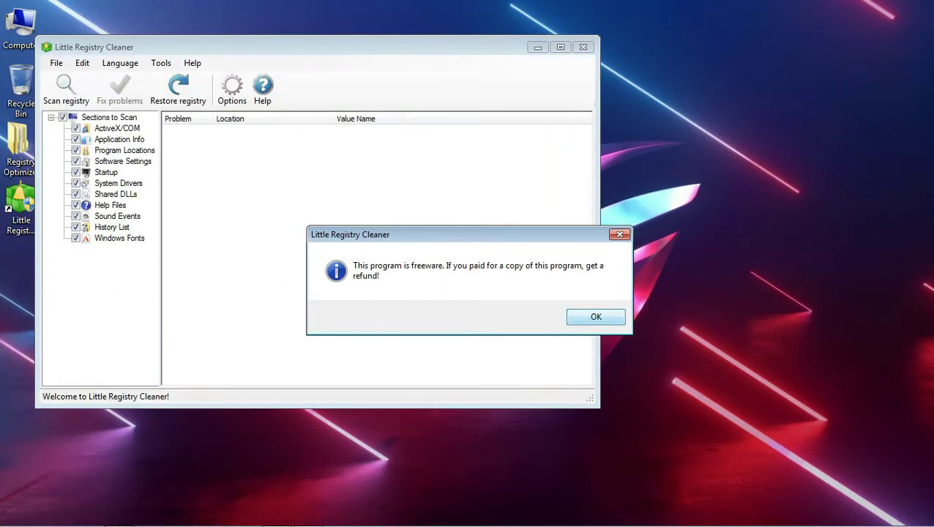
Step: Dismiss the freeware notice, scan the registry with every section included, and close the scan log
{"action": "key", "text": "Return"}
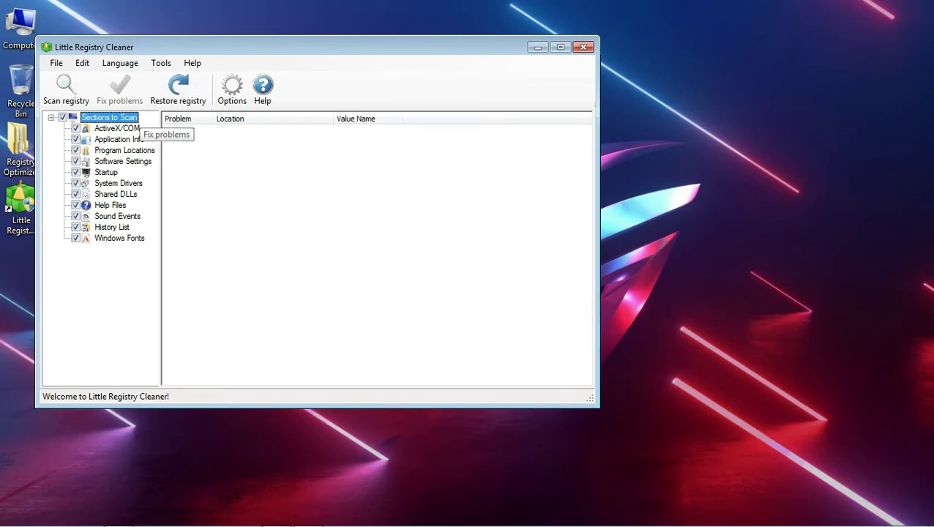
{"action": "left_click", "coordinate": [66, 89]}
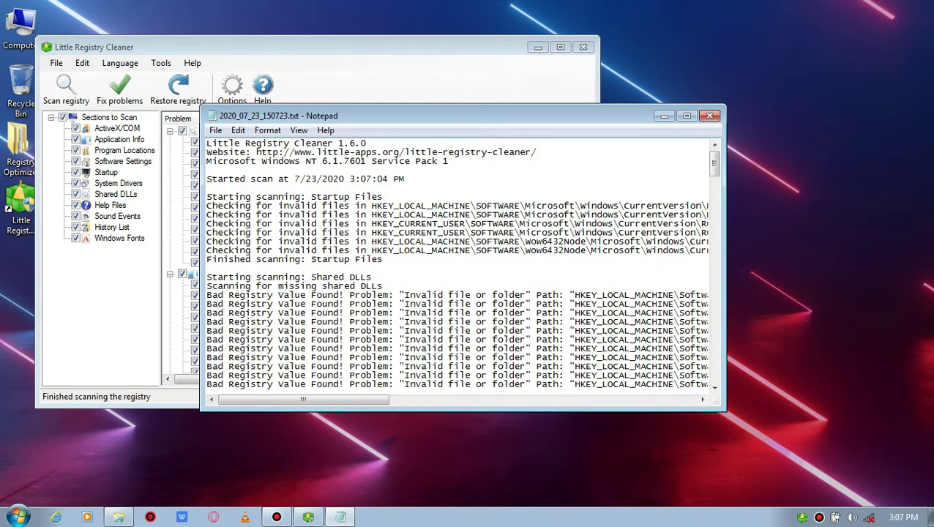
{"action": "left_click", "coordinate": [709, 116]}
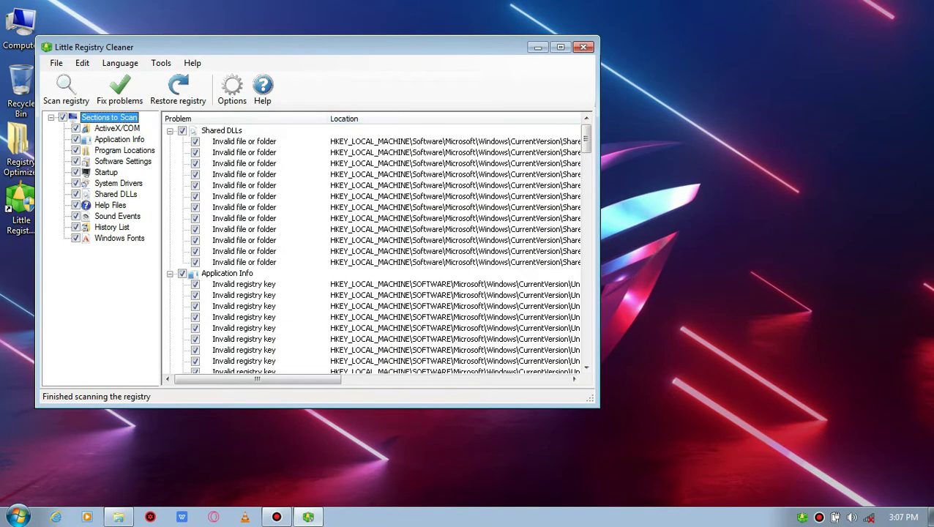
Step: Collapse all problem categories in the scan results, from Shared DLLs through Recent Documents, to review them as a short list
{"action": "left_click", "coordinate": [169, 130]}
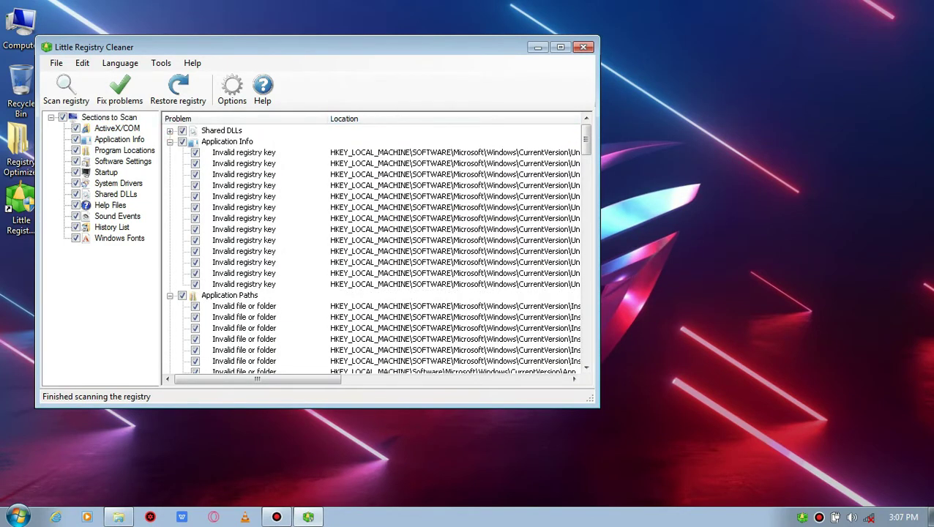
{"action": "left_click", "coordinate": [170, 142]}
{"action": "left_click", "coordinate": [169, 152]}
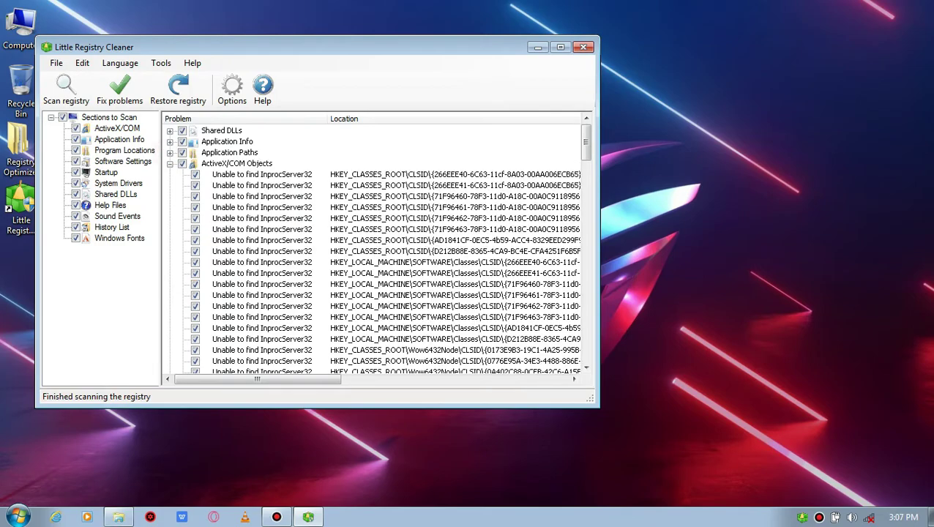
{"action": "left_click", "coordinate": [170, 163]}
{"action": "left_click", "coordinate": [170, 229]}
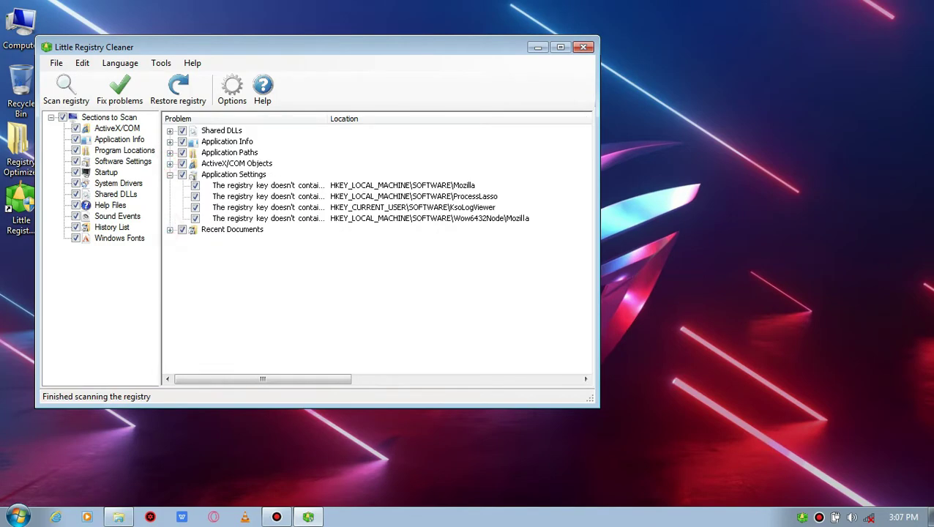
{"action": "left_click", "coordinate": [170, 174]}
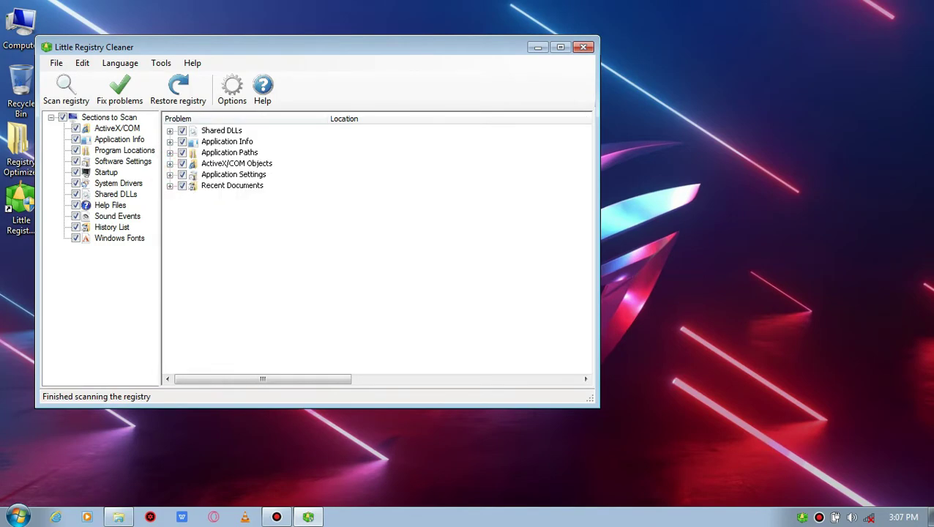
Step: Fix all checked registry problems, confirming the repair, and exit Little Registry Cleaner
{"action": "left_click", "coordinate": [130, 92]}
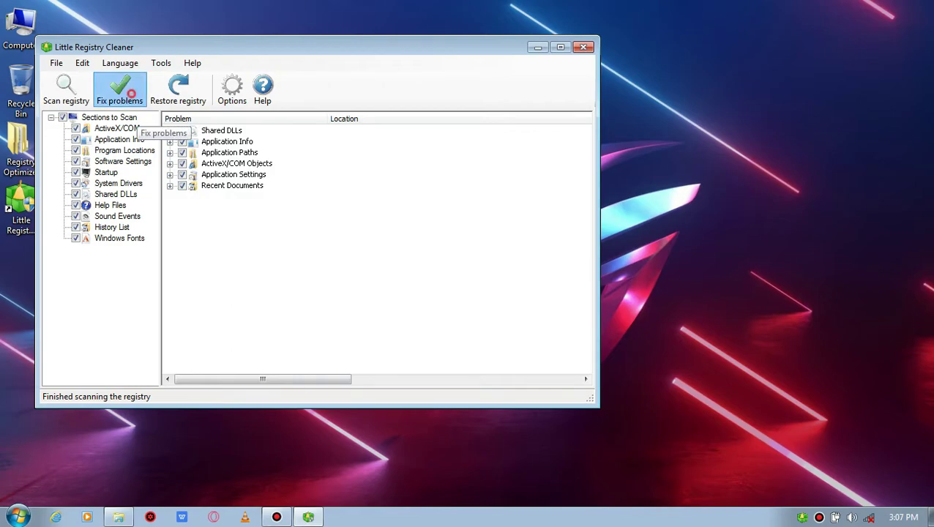
{"action": "left_click", "coordinate": [482, 317]}
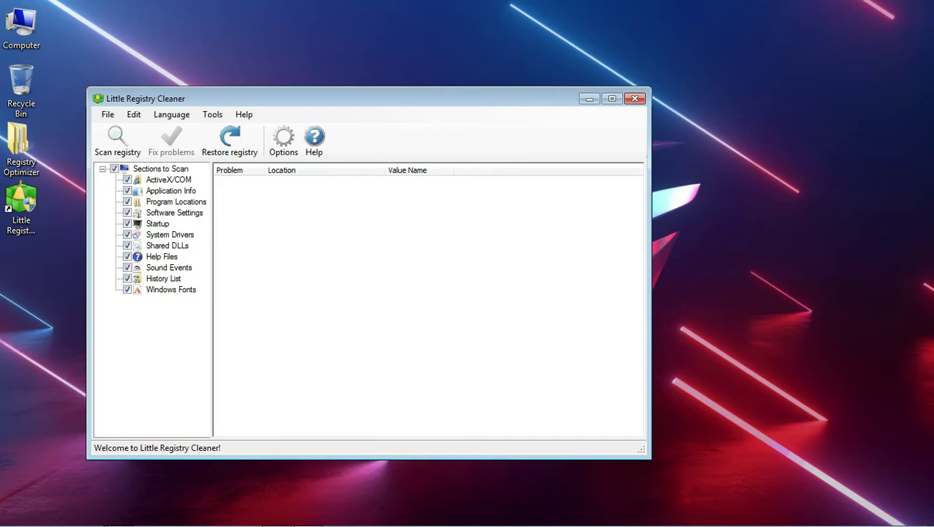
{"action": "left_click", "coordinate": [635, 98]}
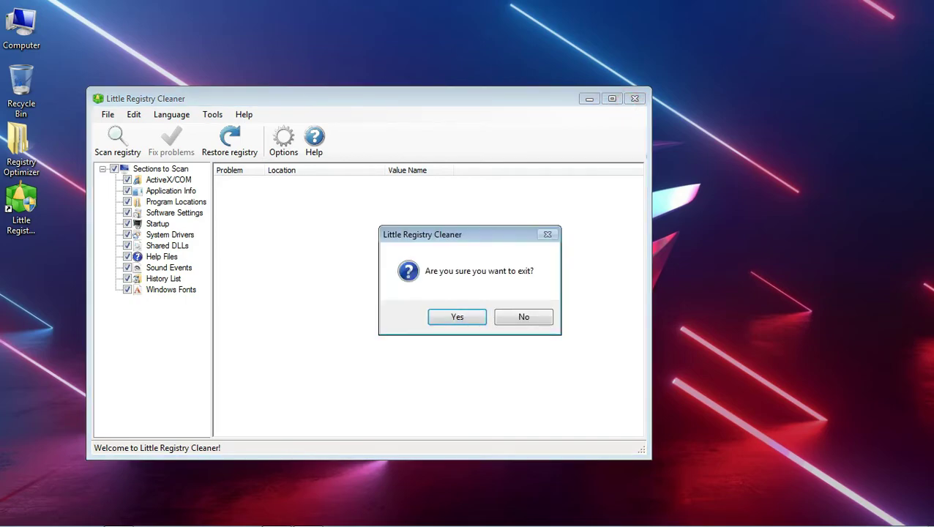
{"action": "left_click", "coordinate": [456, 316]}
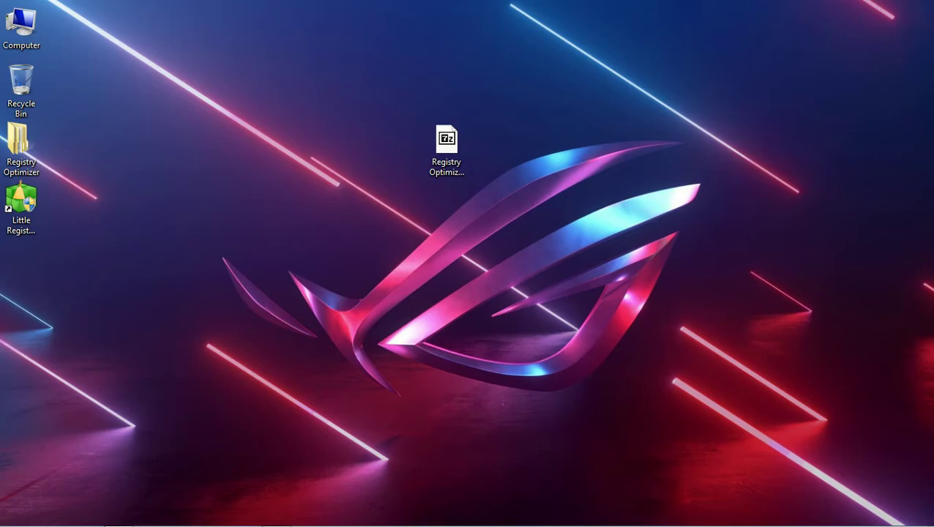